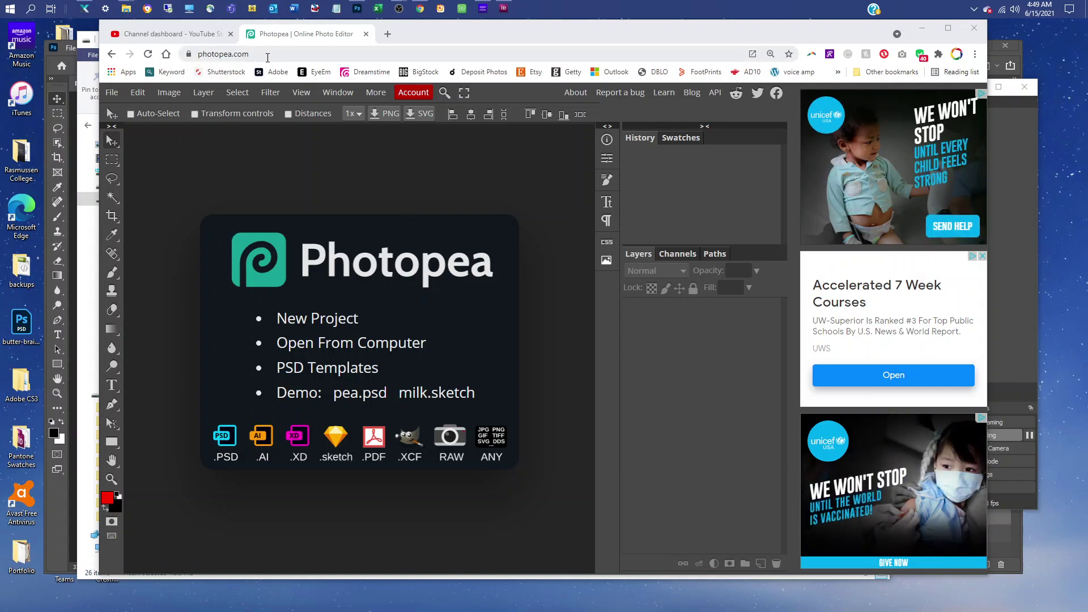
- Open BlackFrame_ColorChangingWall_2_3Ratio_1upPortrait.psd from the Easy Store (G:) drive
{"action": "left_click", "coordinate": [112, 92]}
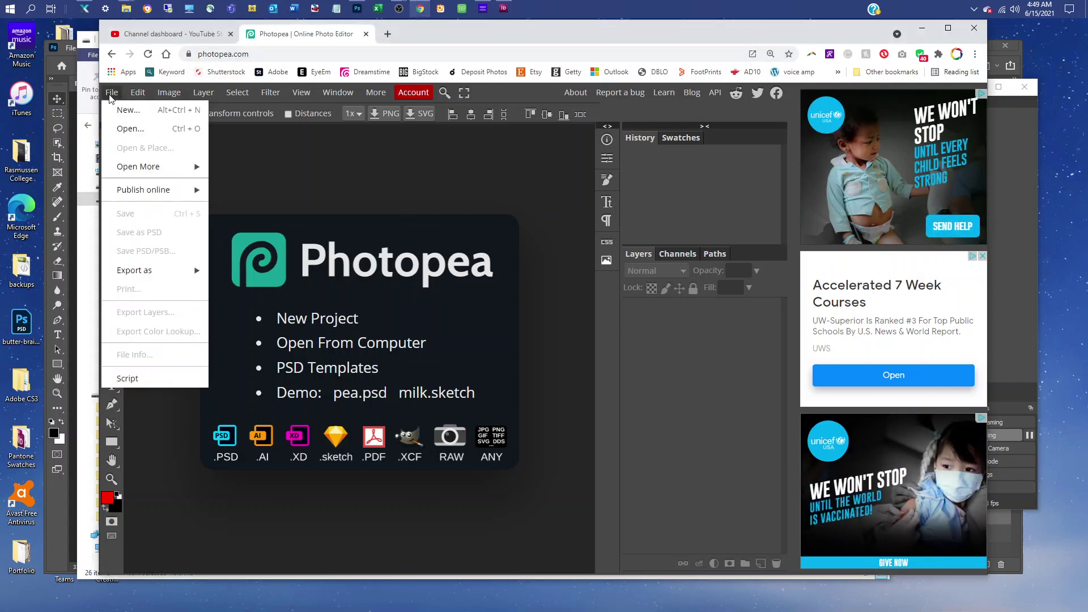
{"action": "left_click", "coordinate": [127, 130]}
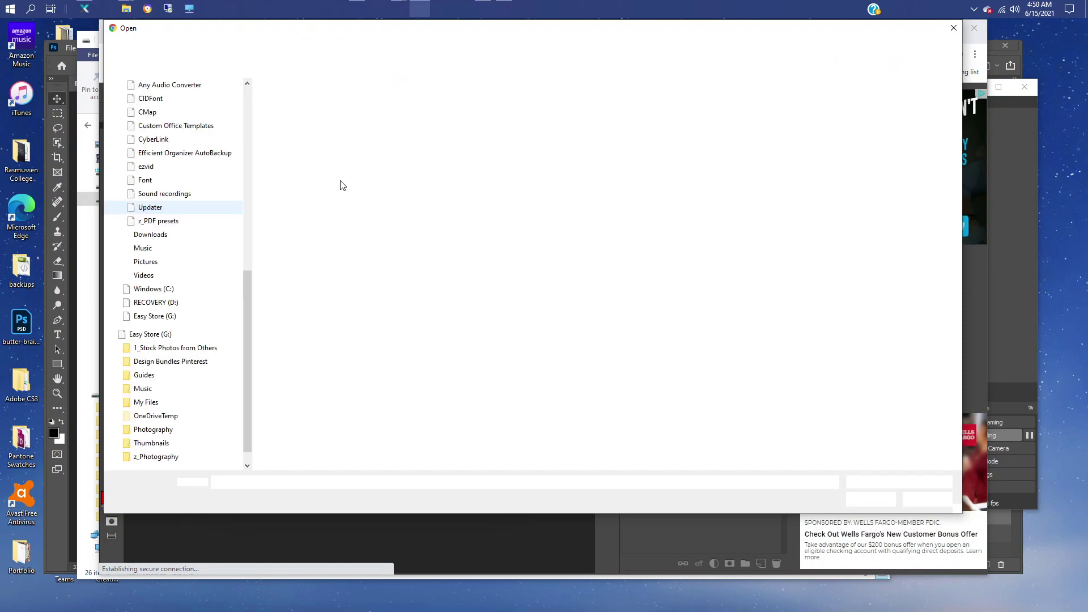
{"action": "left_click", "coordinate": [169, 334]}
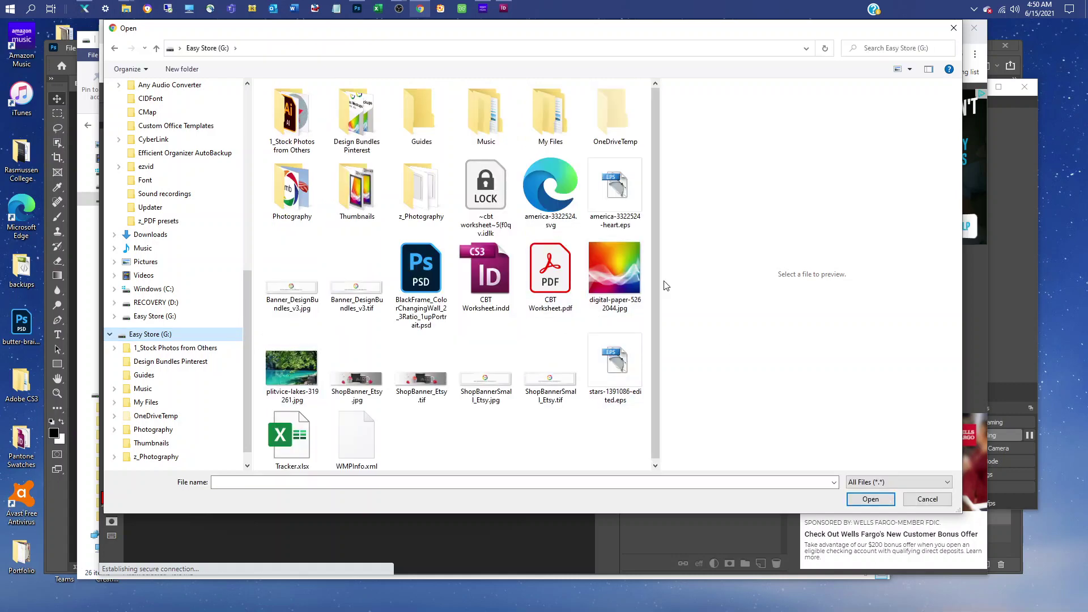
{"action": "left_click", "coordinate": [421, 278]}
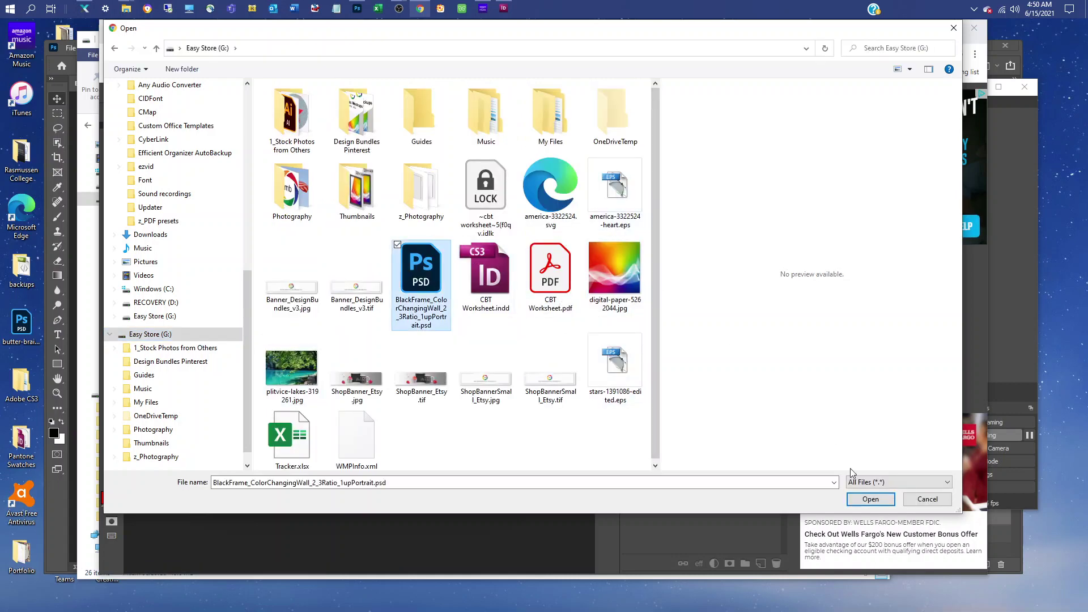
{"action": "left_click", "coordinate": [869, 501]}
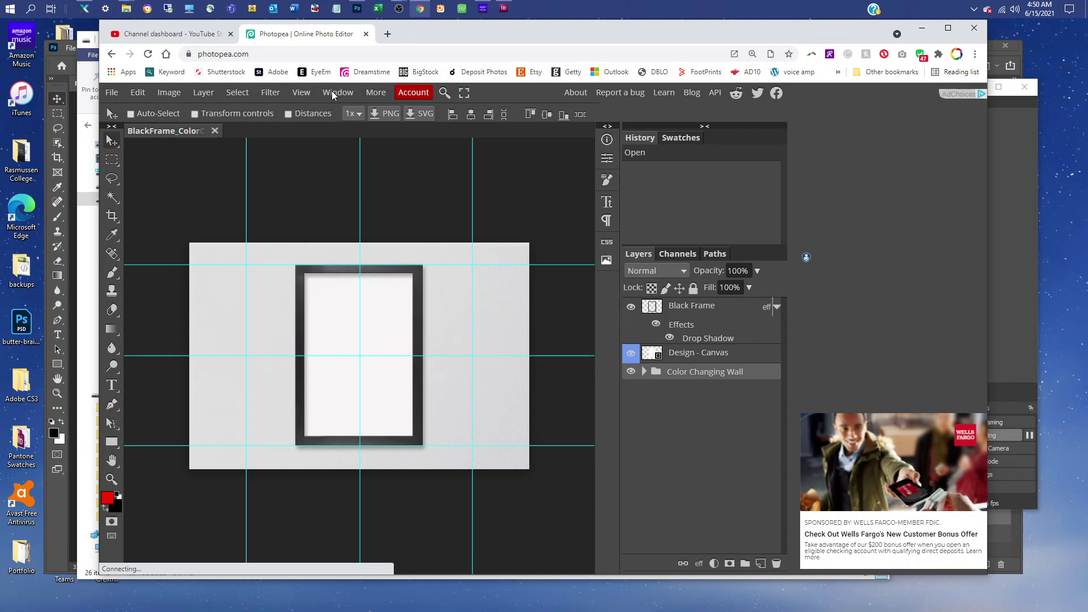
- Check the Window panel list, leaving the Layers panel visible
{"action": "left_click", "coordinate": [331, 91]}
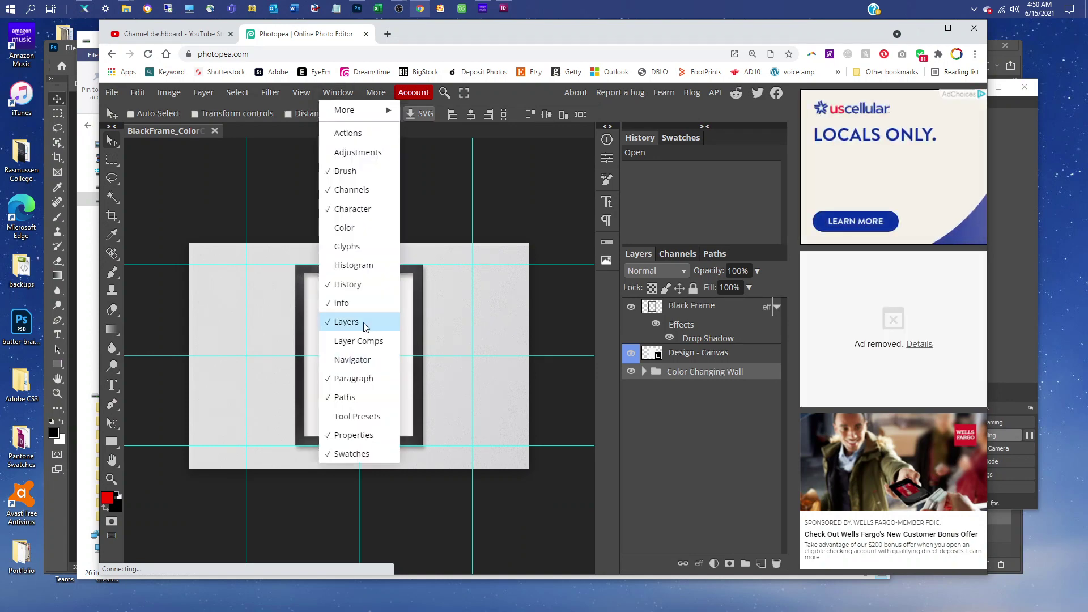
{"action": "left_click", "coordinate": [702, 391]}
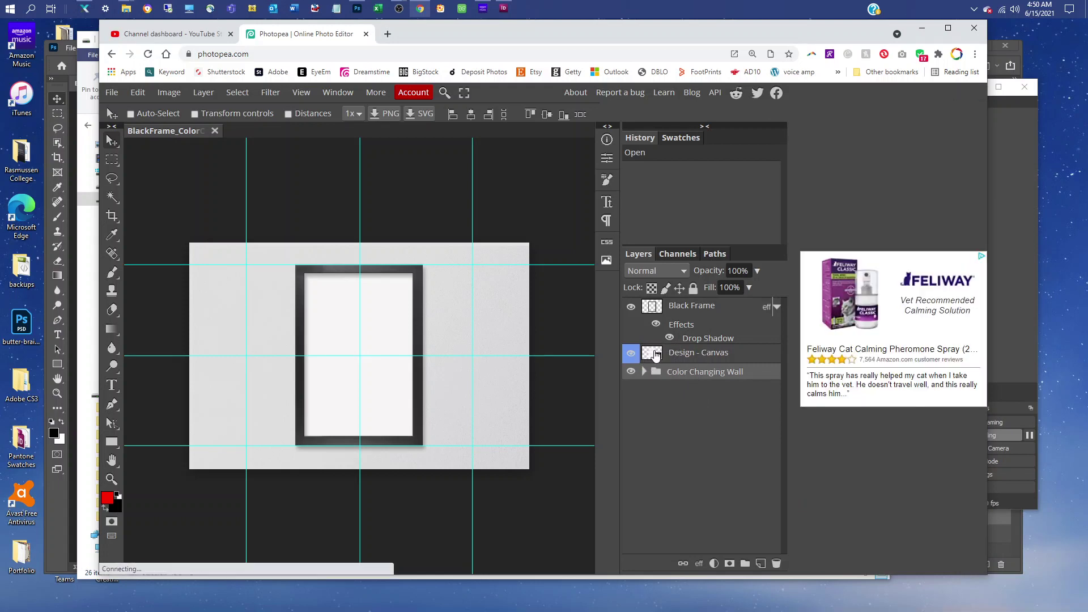
- Open the Design - Canvas smart object, then open digital-paper-5262044.jpg from Easy Store (G:)
{"action": "double_click", "coordinate": [655, 353]}
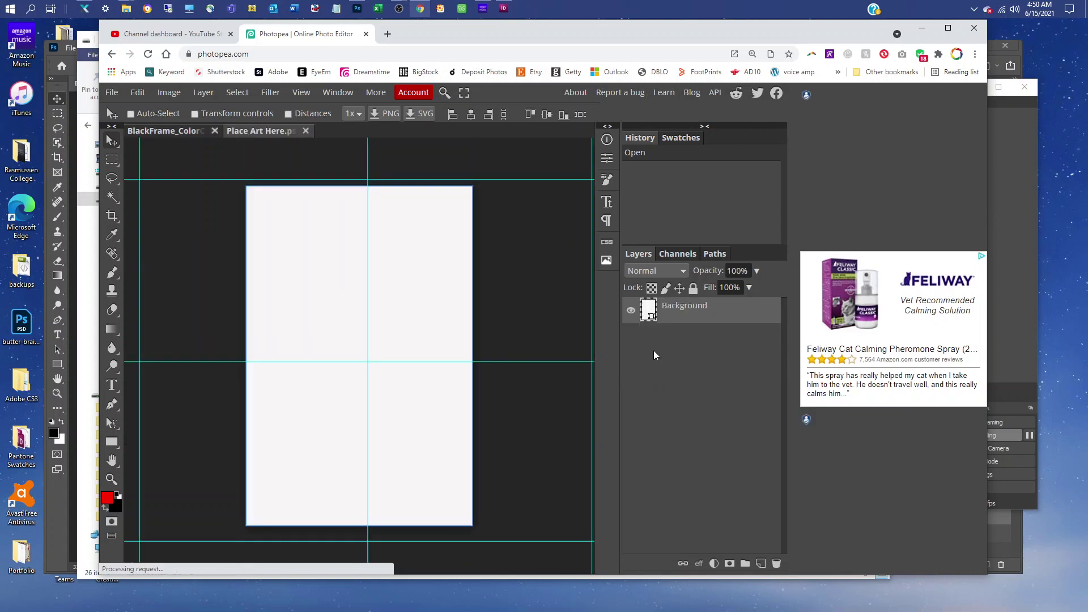
{"action": "left_click", "coordinate": [111, 93]}
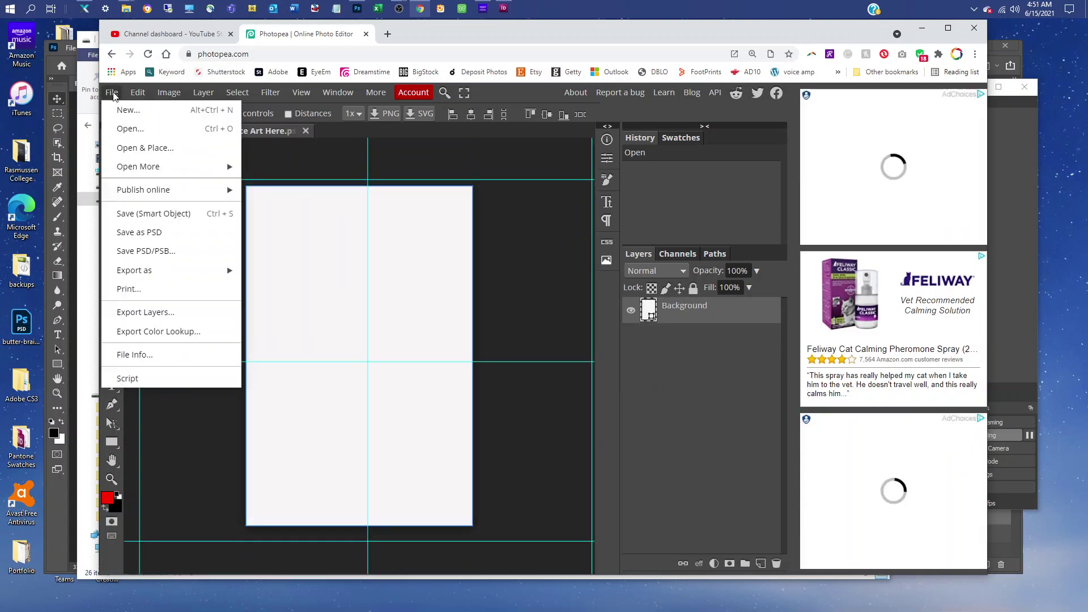
{"action": "left_click", "coordinate": [126, 129]}
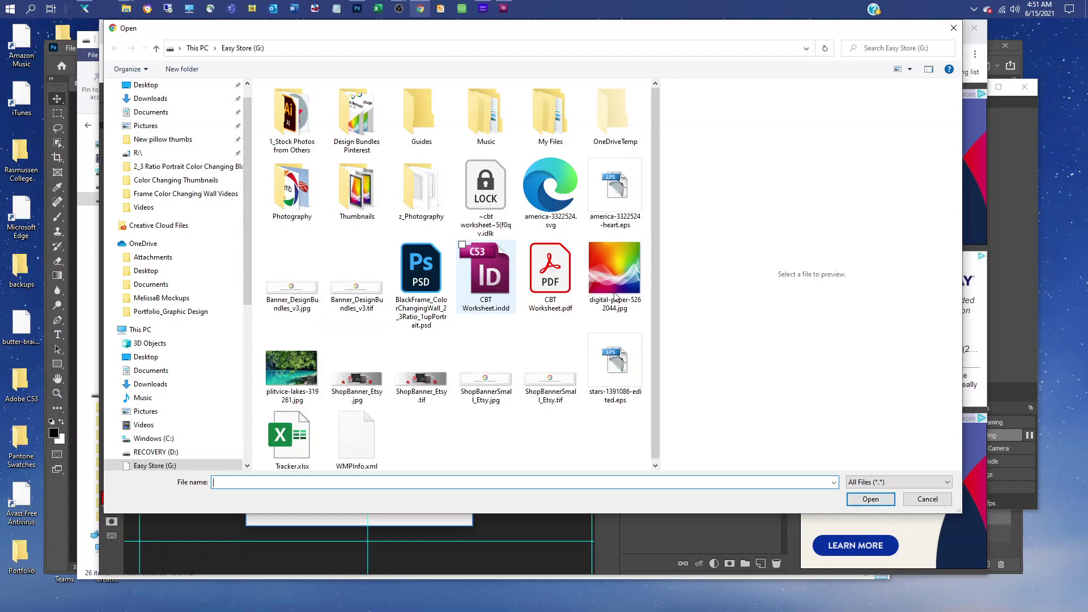
{"action": "left_click", "coordinate": [611, 277]}
{"action": "left_click", "coordinate": [871, 499]}
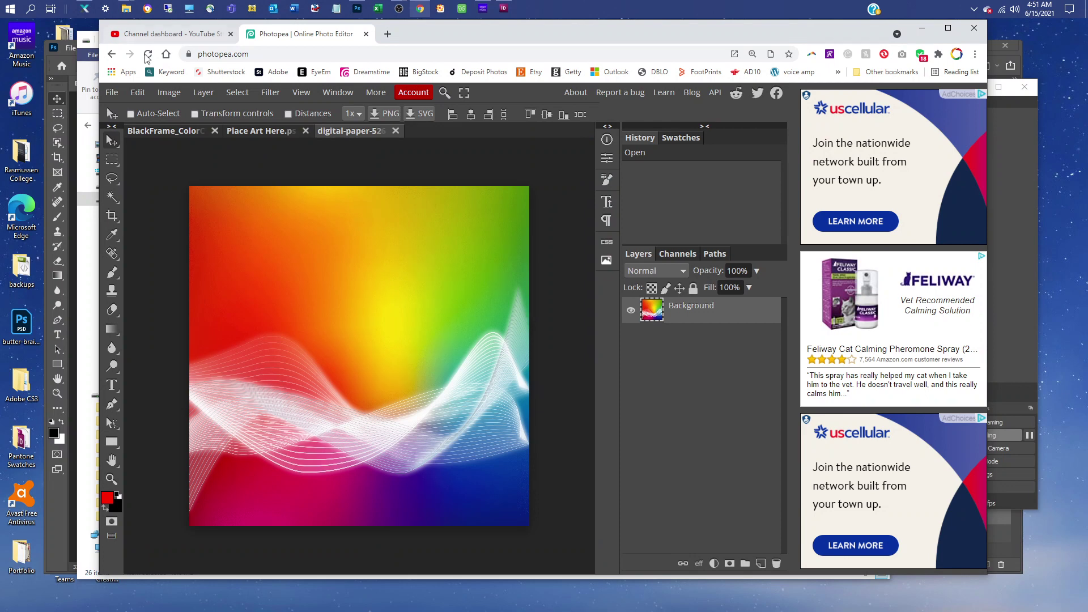
- Select the whole rainbow wave image and copy it
{"action": "left_click", "coordinate": [236, 92]}
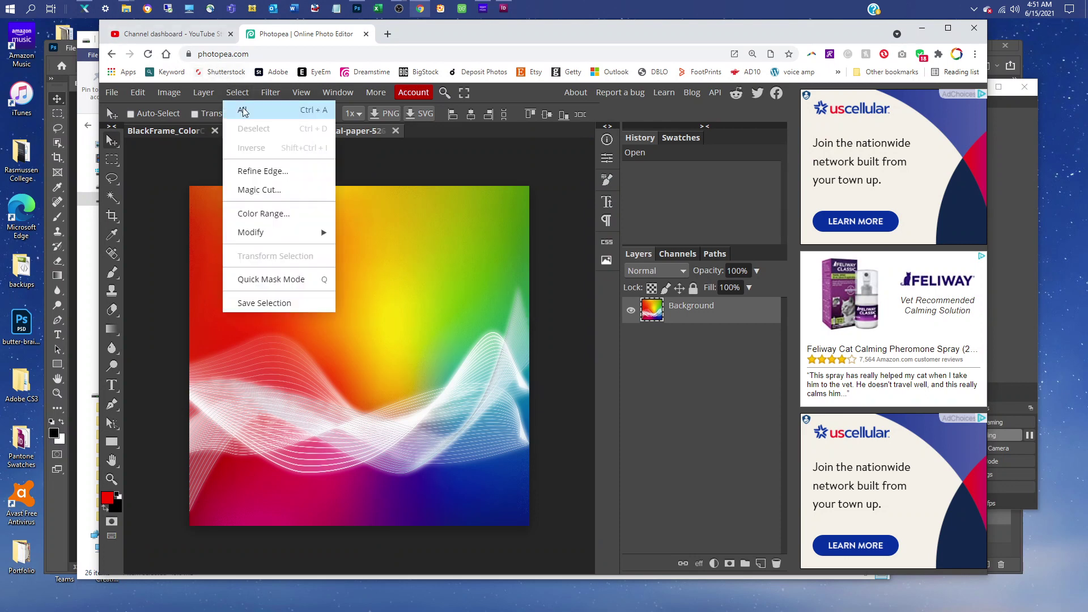
{"action": "left_click", "coordinate": [244, 112]}
{"action": "left_click", "coordinate": [136, 94]}
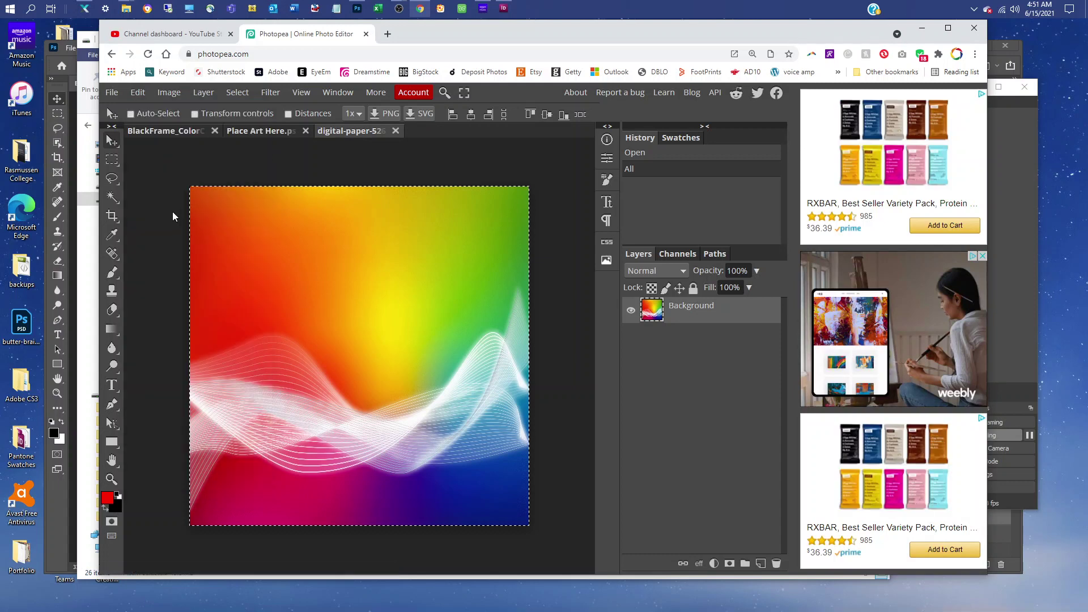
{"action": "left_click", "coordinate": [169, 213]}
- Paste the rainbow image into Place Art Here as Layer 1 and zoom out
{"action": "left_click", "coordinate": [273, 132]}
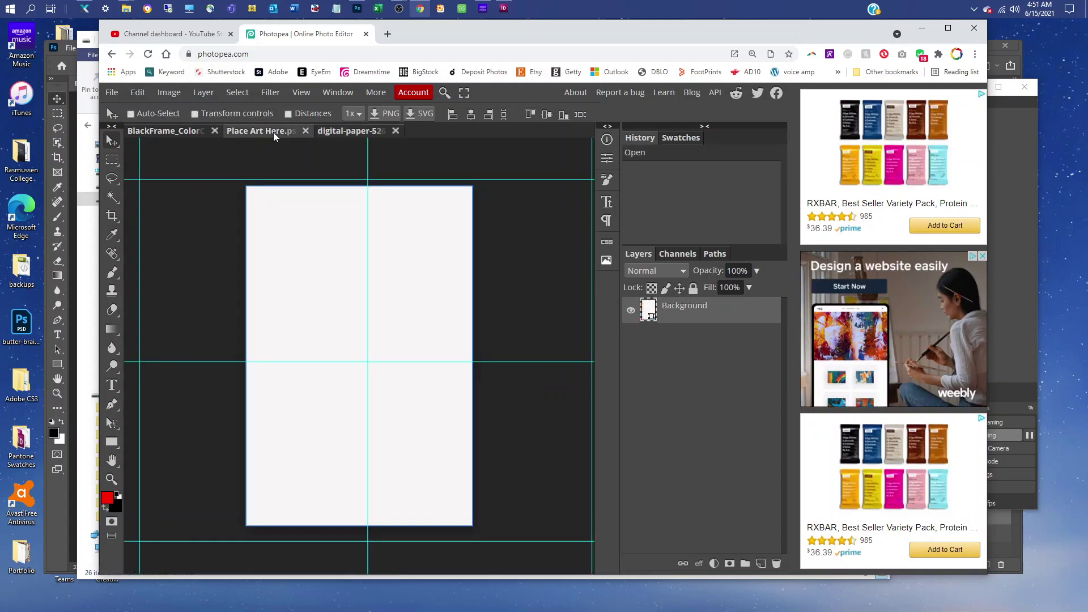
{"action": "left_click", "coordinate": [138, 92]}
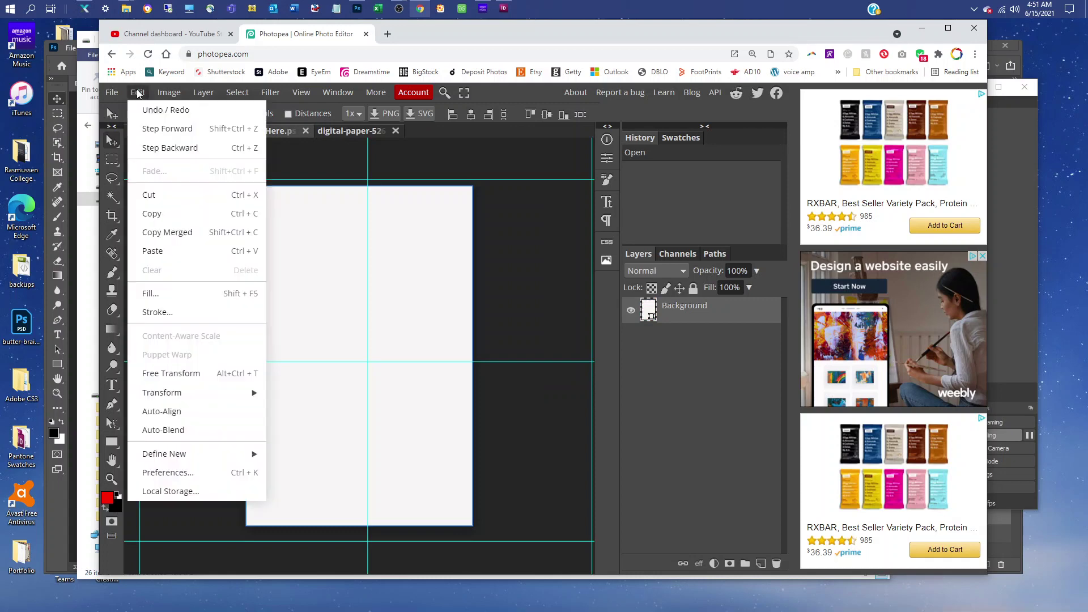
{"action": "left_click", "coordinate": [151, 252]}
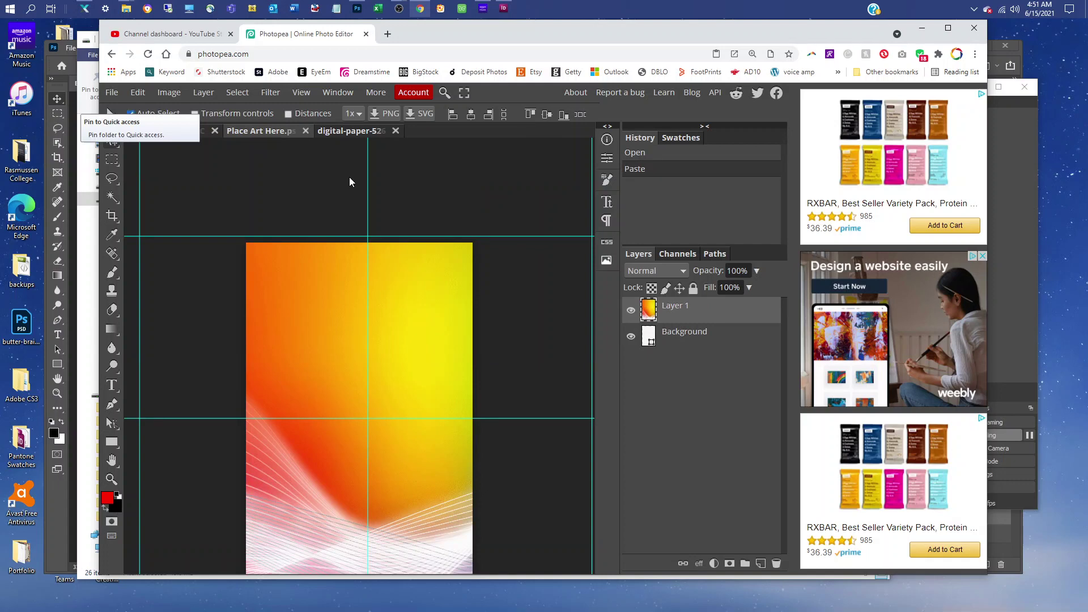
{"action": "key", "text": "ctrl+minus"}
{"action": "key", "text": "ctrl+minus"}
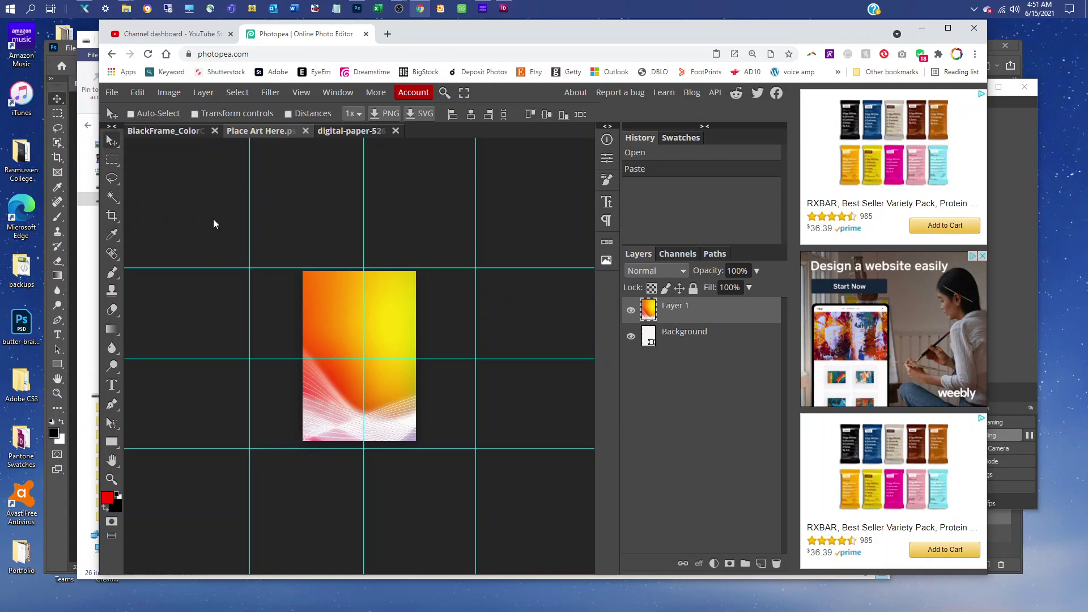
- Free Transform the rainbow Layer 1 so it fills the Place Art Here canvas
{"action": "left_click", "coordinate": [138, 92]}
{"action": "key", "text": "ctrl+minus"}
{"action": "key", "text": "ctrl+minus"}
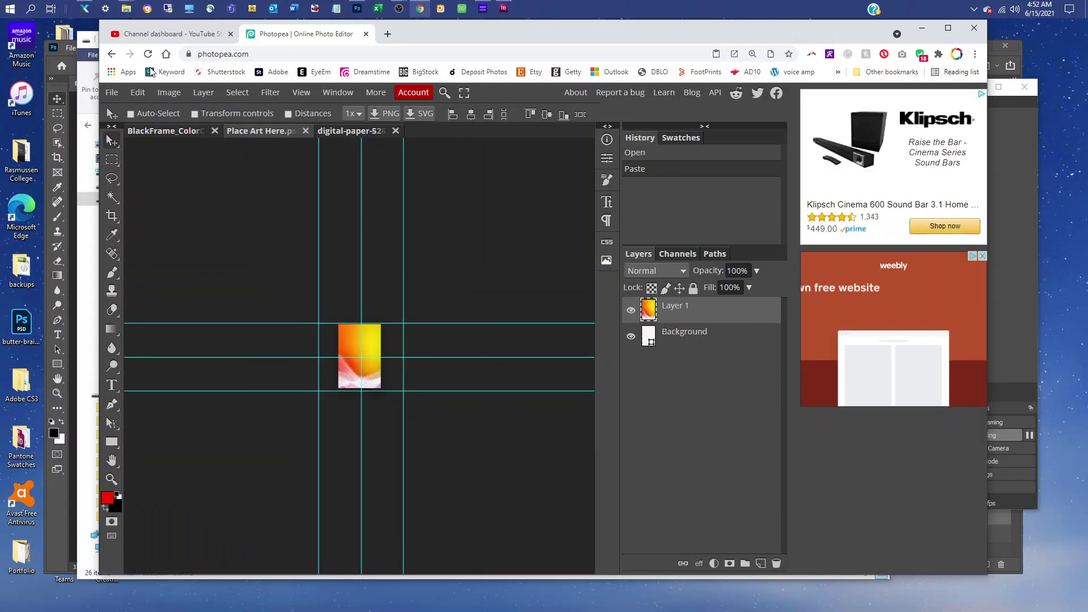
{"action": "left_click", "coordinate": [137, 93]}
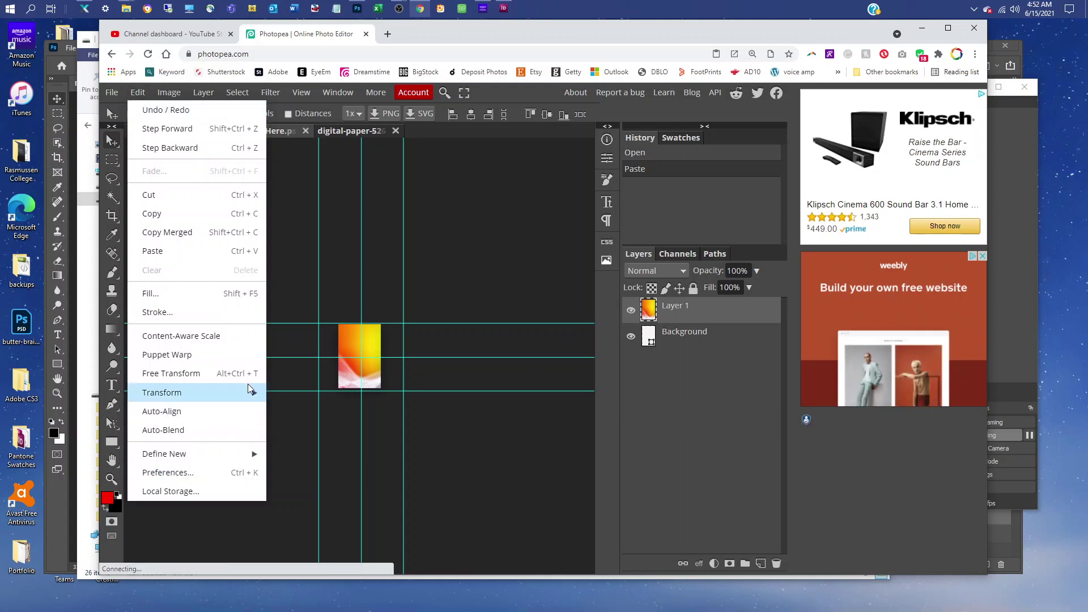
{"action": "left_click", "coordinate": [265, 376]}
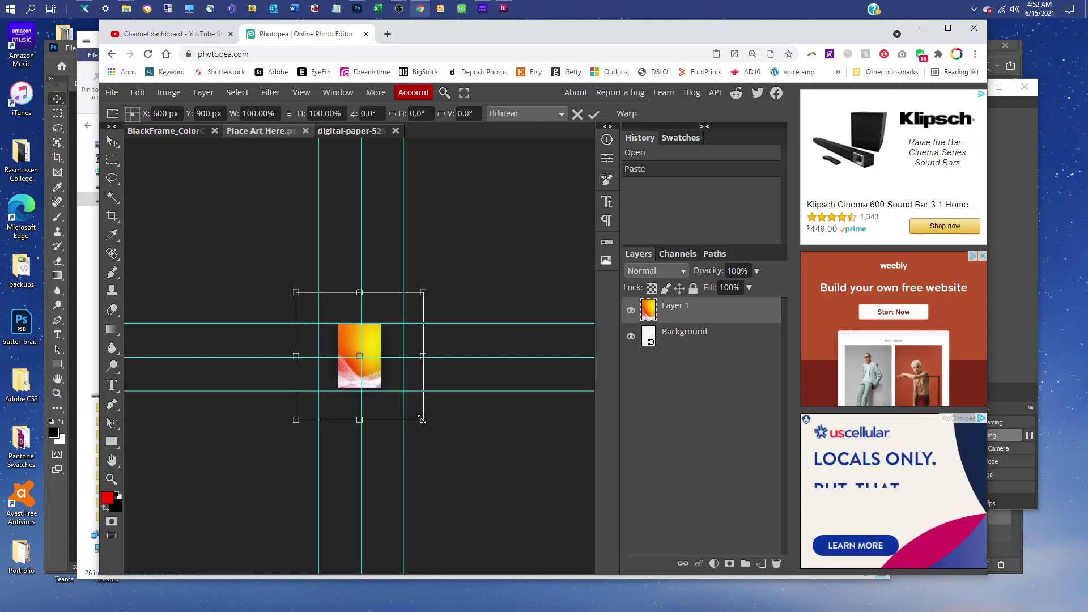
{"action": "left_click_drag", "start_coordinate": [422, 417], "coordinate": [394, 391]}
{"action": "left_click_drag", "start_coordinate": [295, 294], "coordinate": [326, 314]}
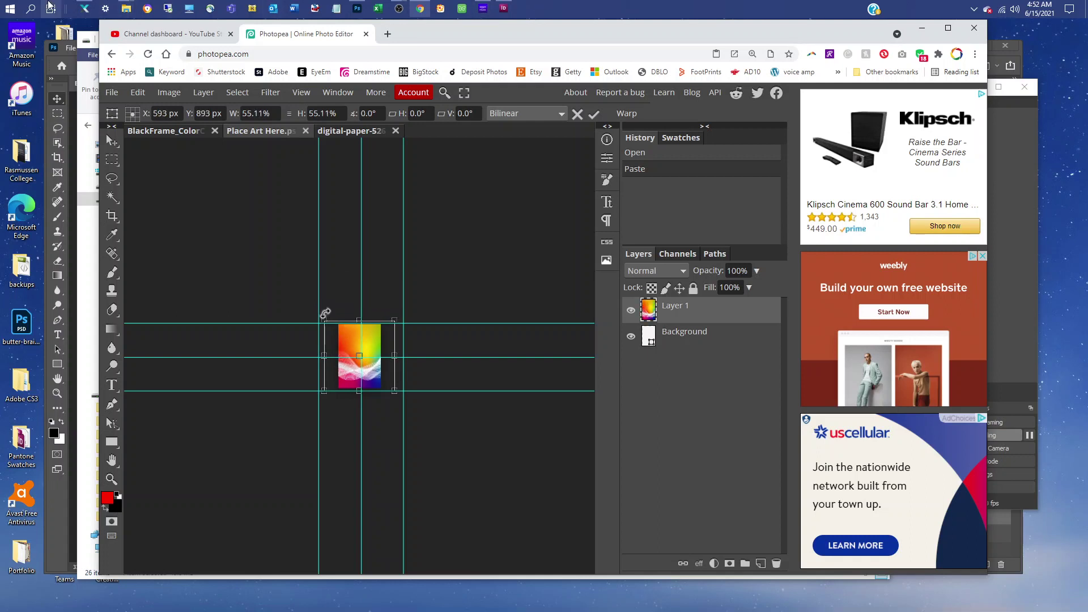
{"action": "key", "text": "Return"}
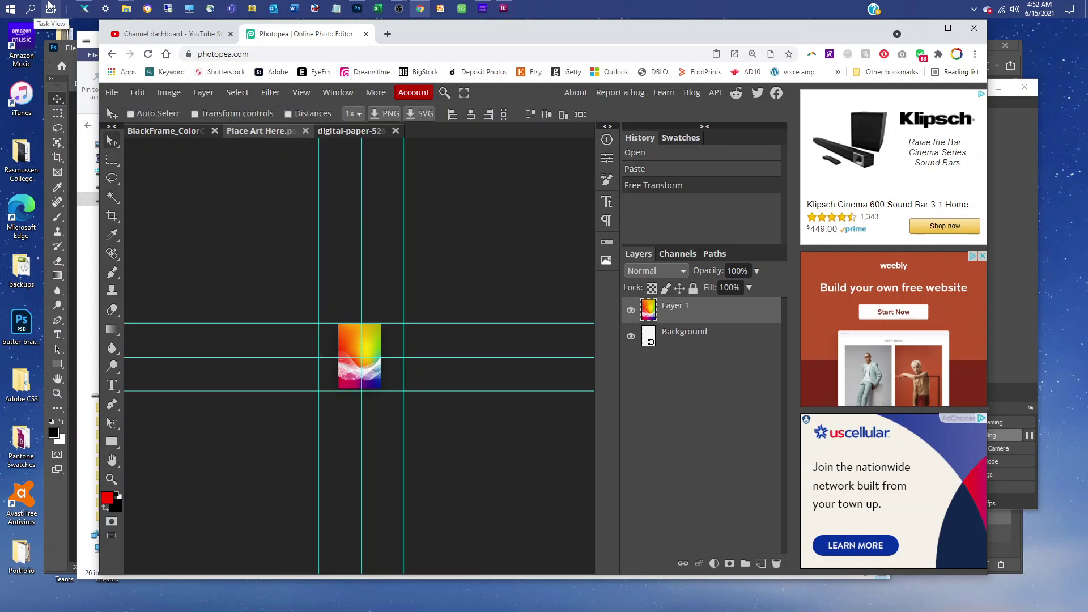
{"action": "key", "text": "ctrl+plus"}
{"action": "key", "text": "ctrl+plus"}
{"action": "key", "text": "ctrl+plus"}
{"action": "key", "text": "ctrl+plus"}
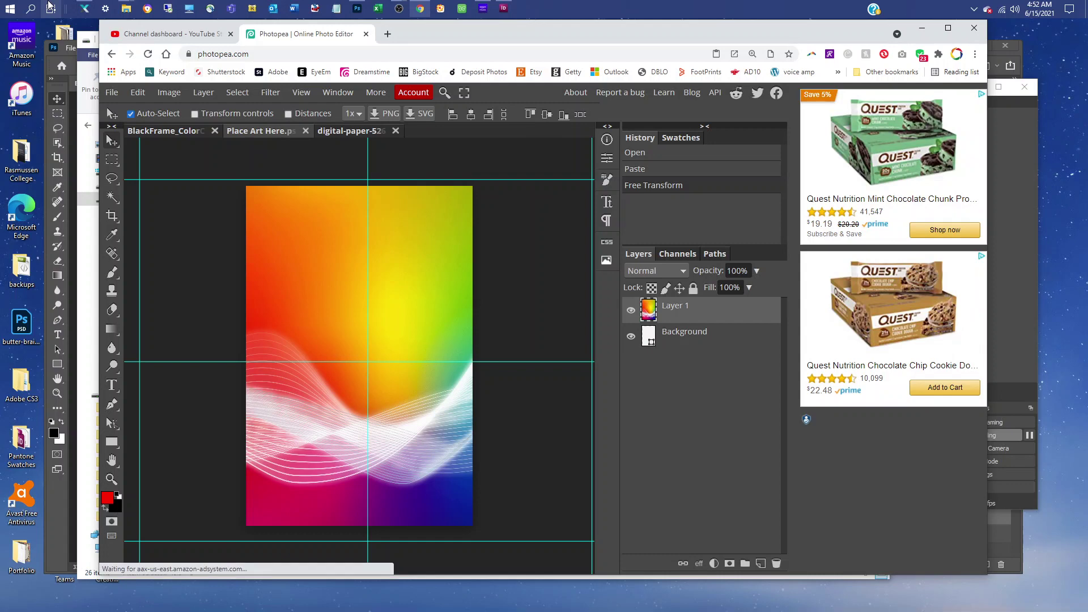
{"action": "key", "text": "ctrl"}
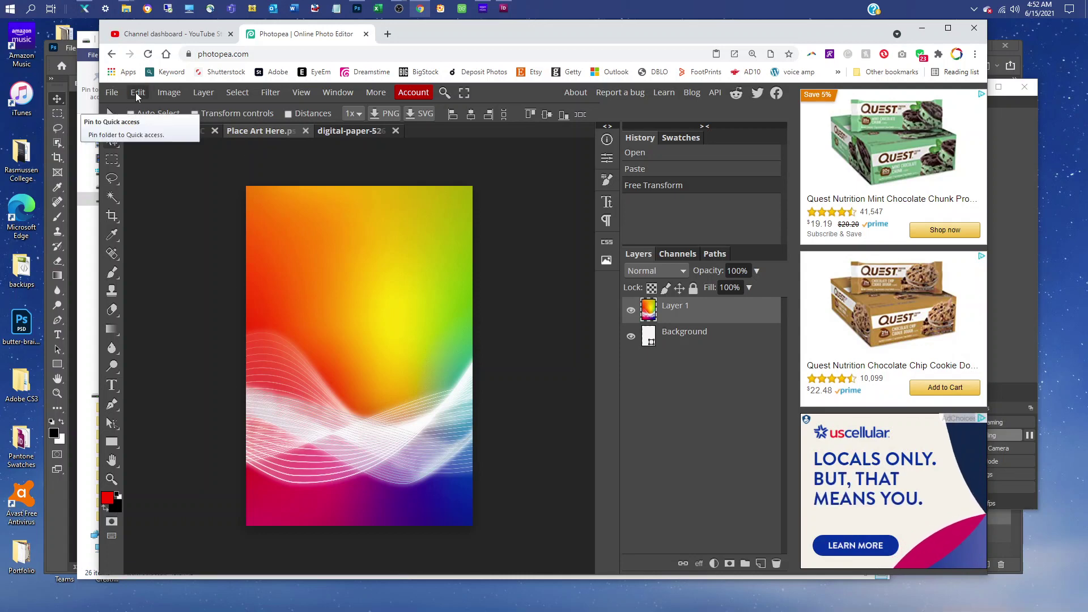
{"action": "left_click", "coordinate": [110, 93]}
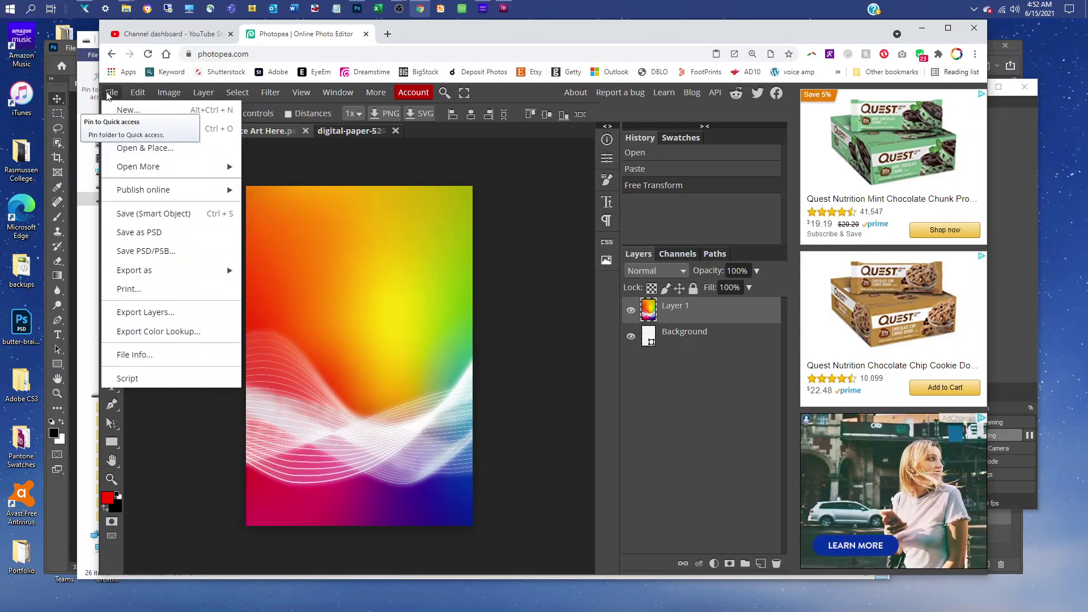
- Save the smart object, then close the Place Art Here and digital-paper tabs without saving
{"action": "left_click", "coordinate": [200, 215]}
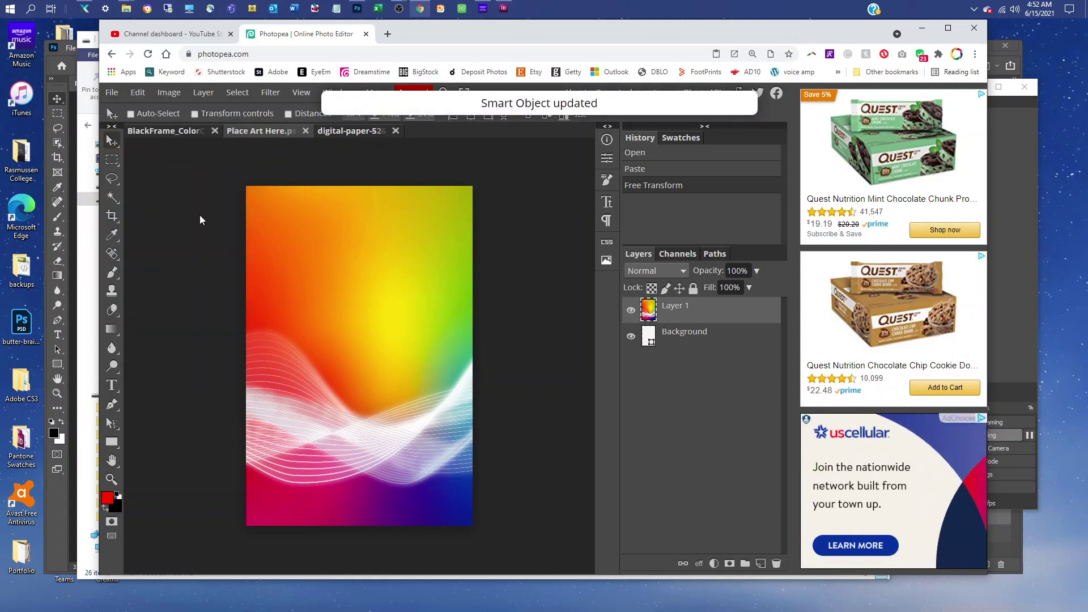
{"action": "left_click", "coordinate": [305, 131]}
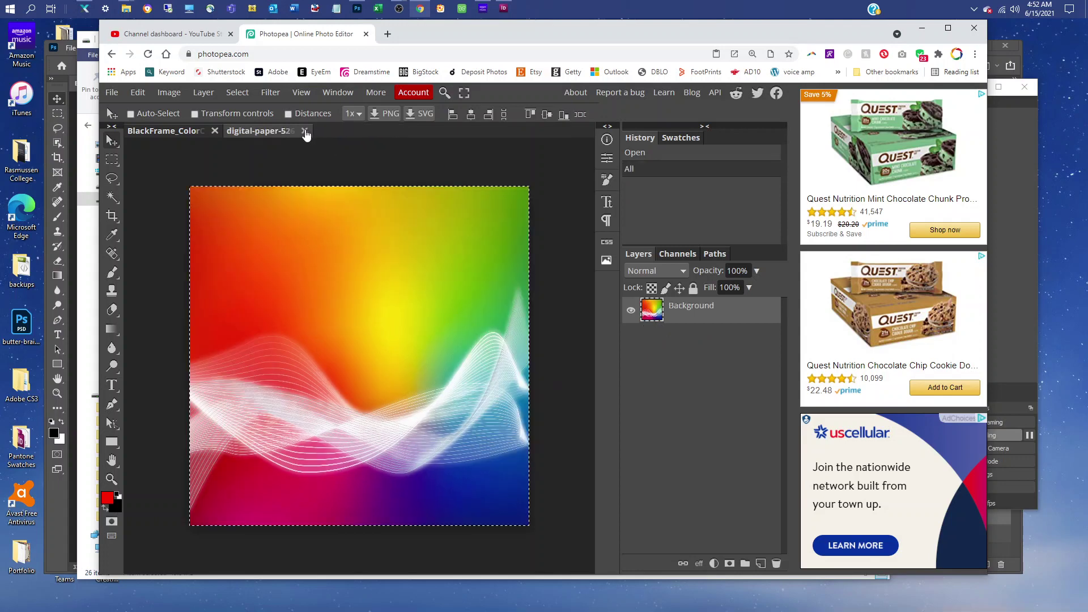
{"action": "left_click", "coordinate": [305, 132]}
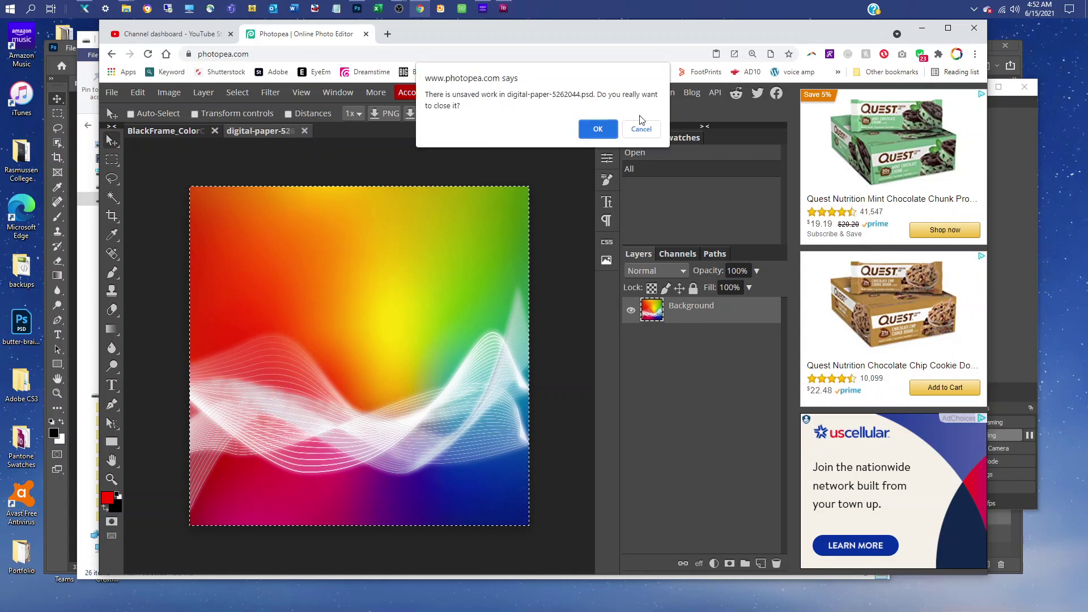
{"action": "left_click", "coordinate": [598, 130]}
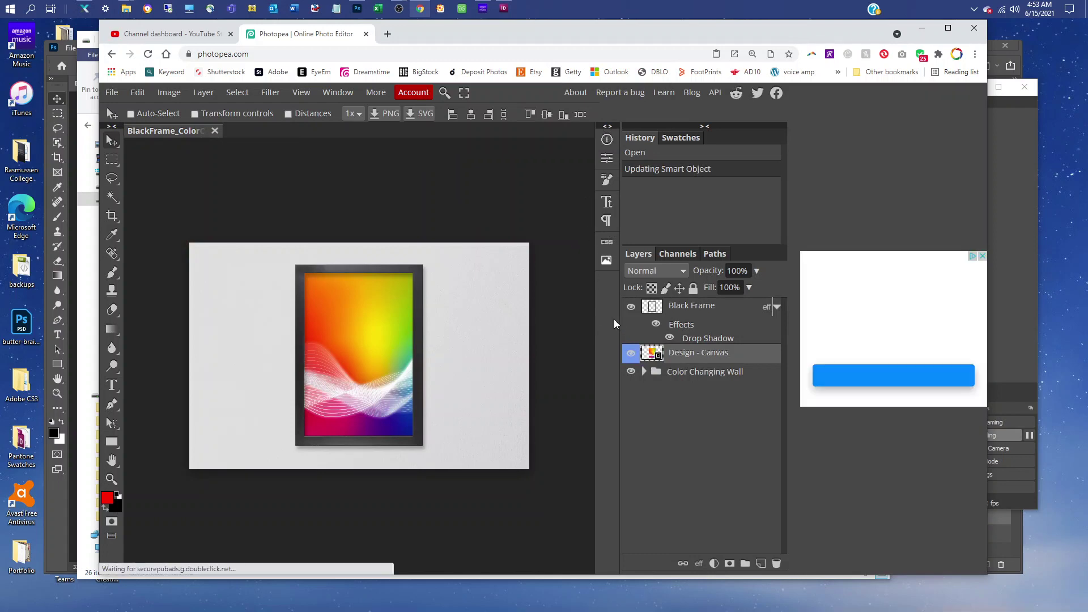
- Set the Change Wall Color fill in the Color Changing Wall group to navy #0c055f
{"action": "left_click", "coordinate": [644, 372]}
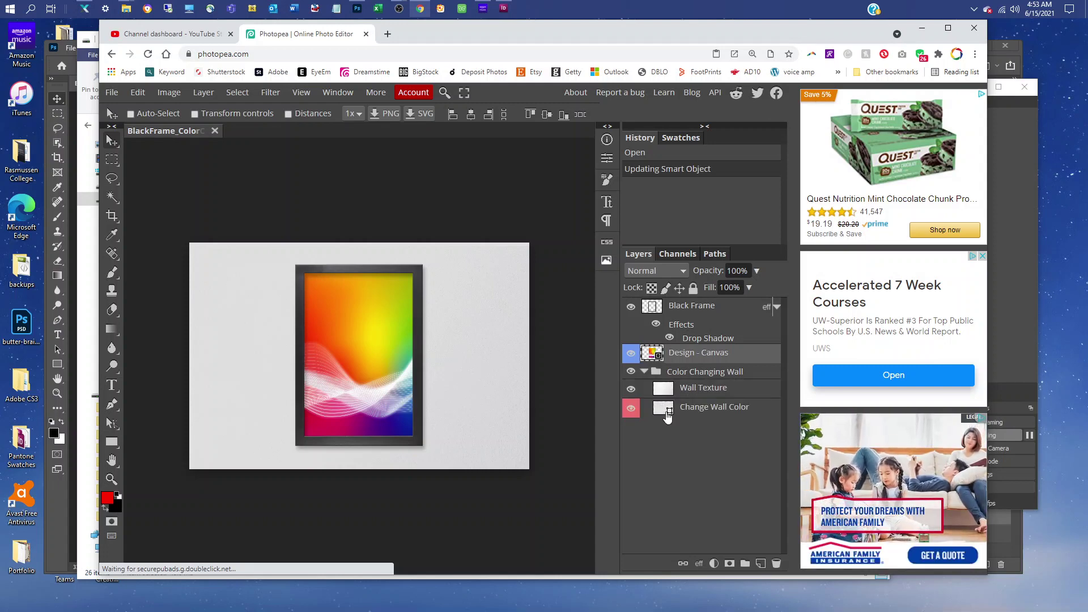
{"action": "left_click", "coordinate": [660, 408]}
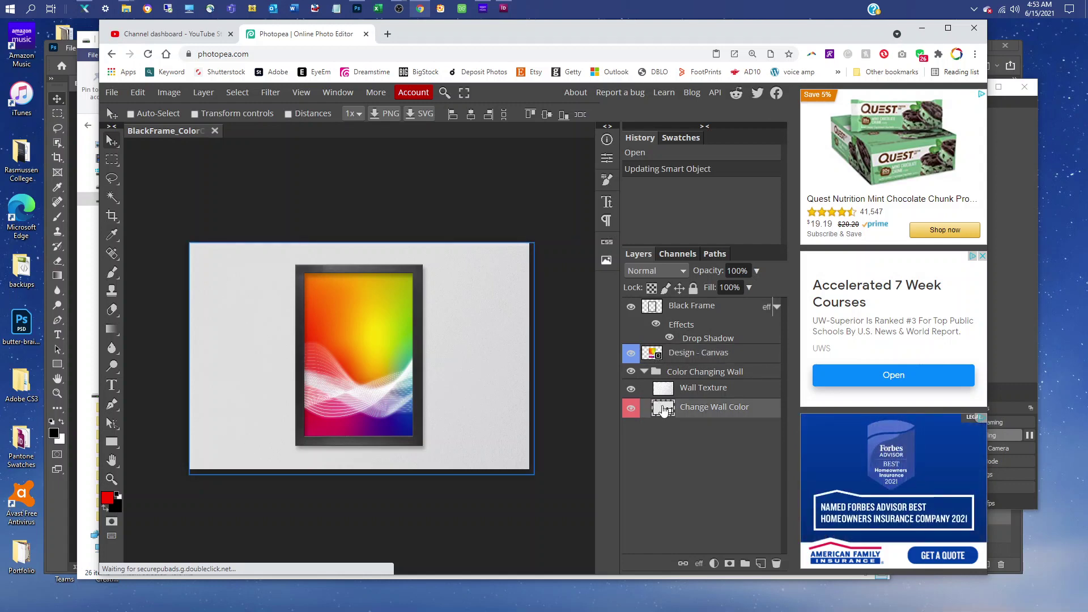
{"action": "double_click", "coordinate": [667, 414]}
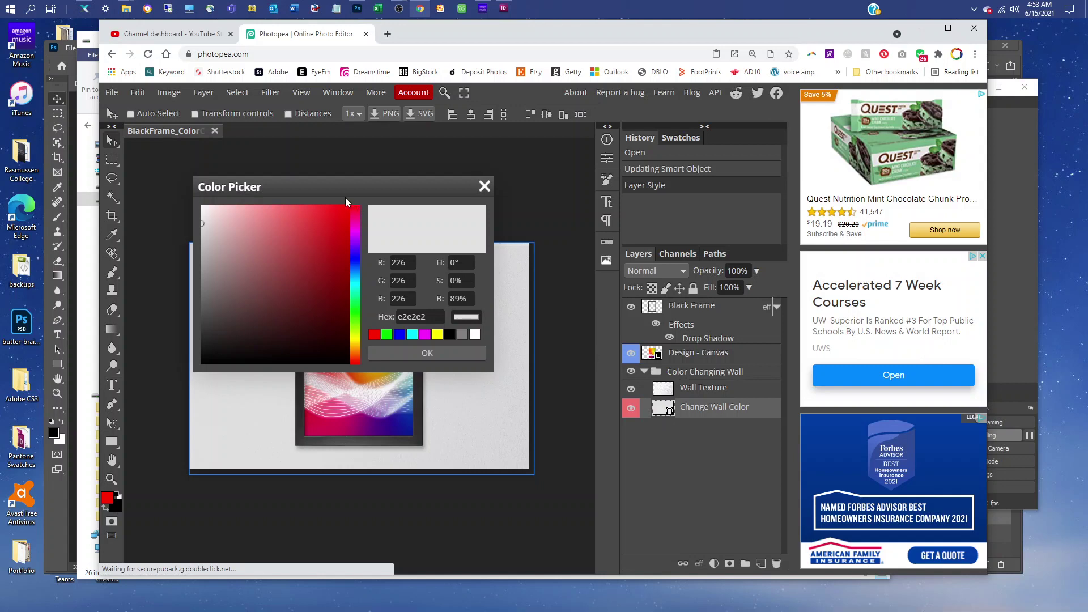
{"action": "left_click_drag", "start_coordinate": [343, 195], "coordinate": [631, 164]}
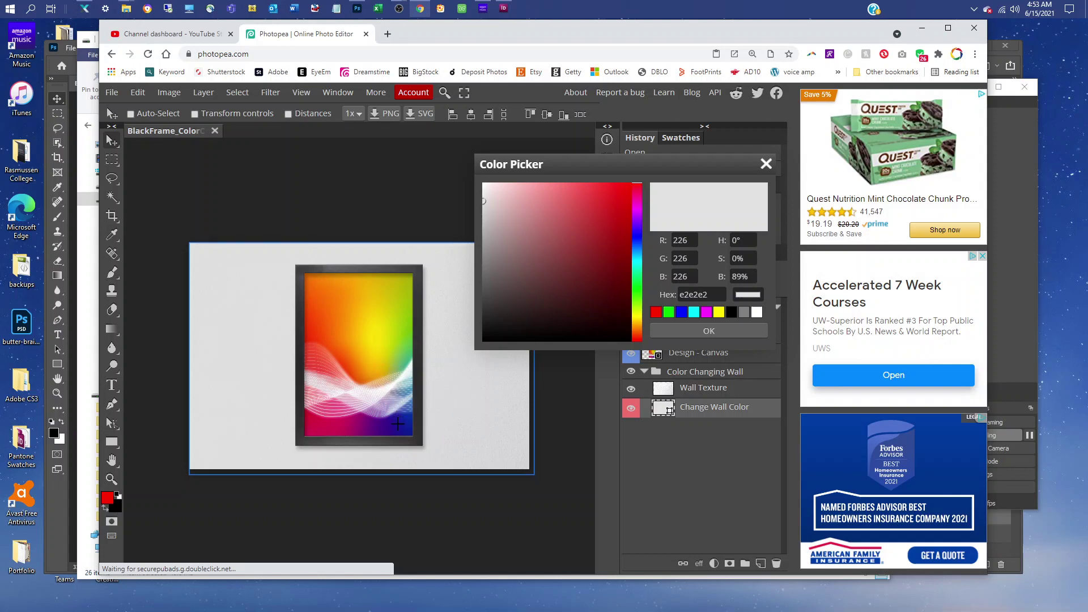
{"action": "left_click", "coordinate": [397, 424]}
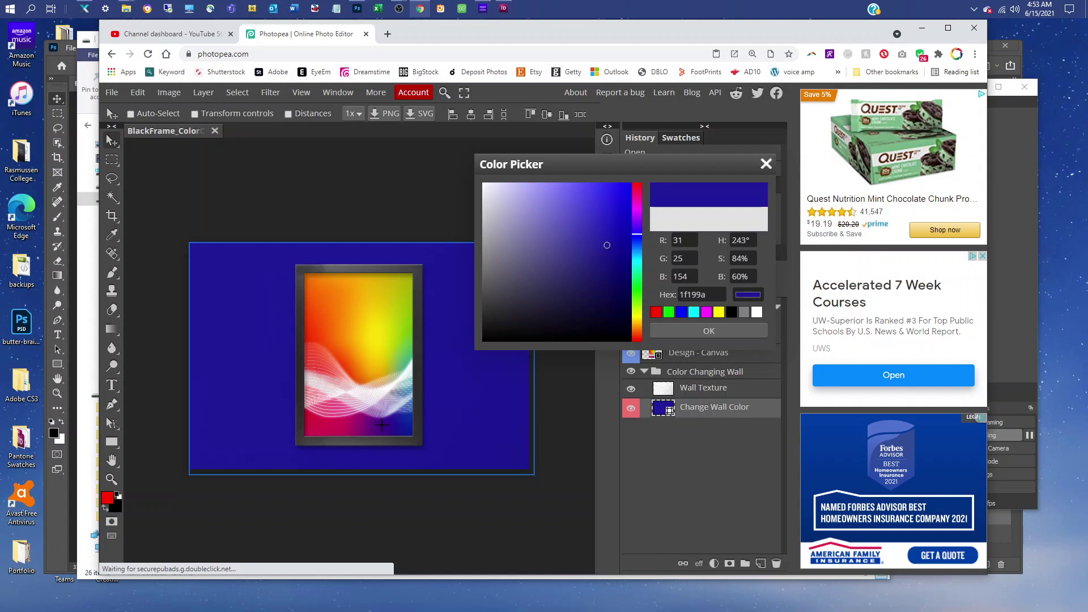
{"action": "left_click", "coordinate": [379, 428]}
{"action": "left_click", "coordinate": [394, 426]}
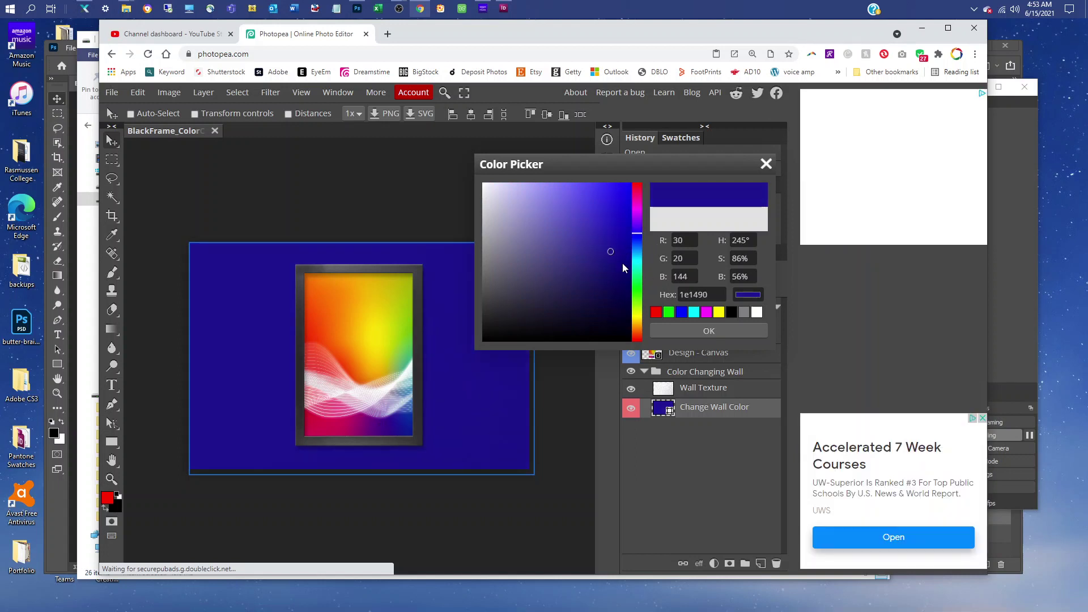
{"action": "left_click", "coordinate": [624, 278]}
{"action": "left_click", "coordinate": [624, 282]}
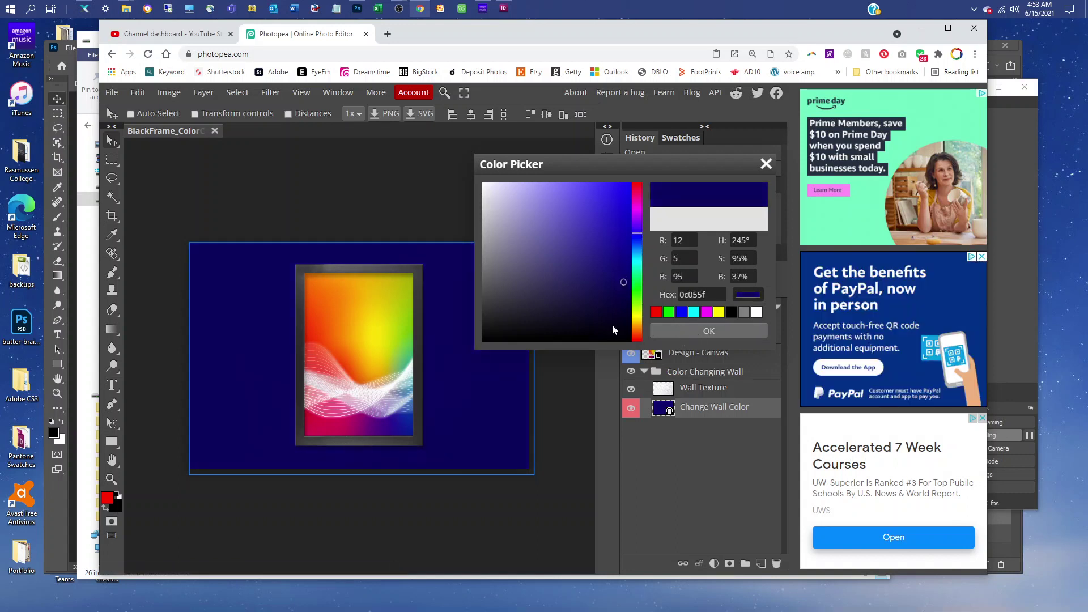
{"action": "left_click", "coordinate": [683, 331]}
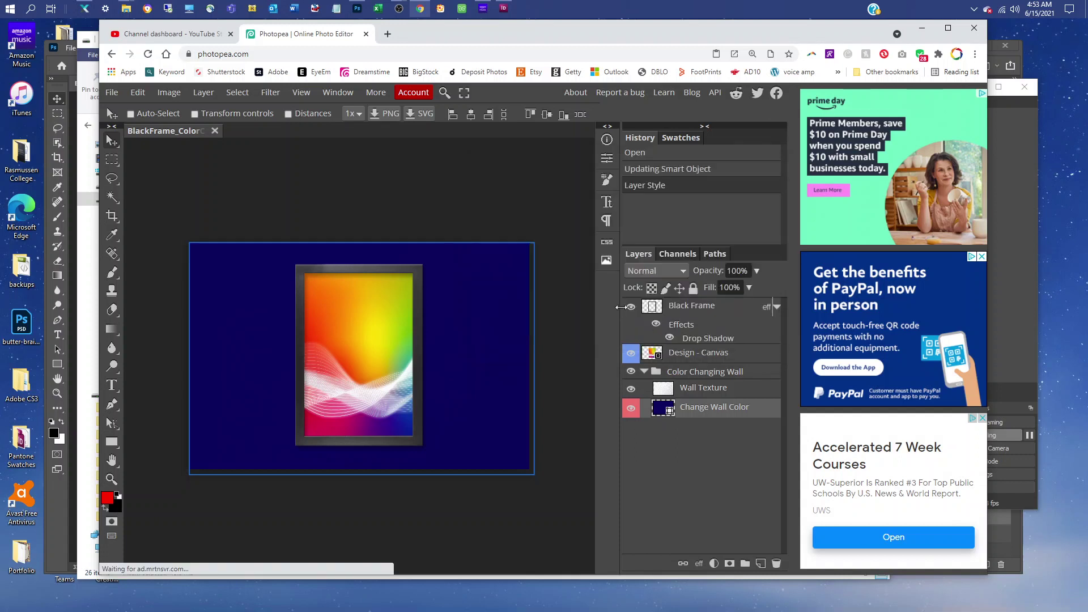
- Lower the Wall Texture layer's opacity to 14%
{"action": "left_click", "coordinate": [707, 392]}
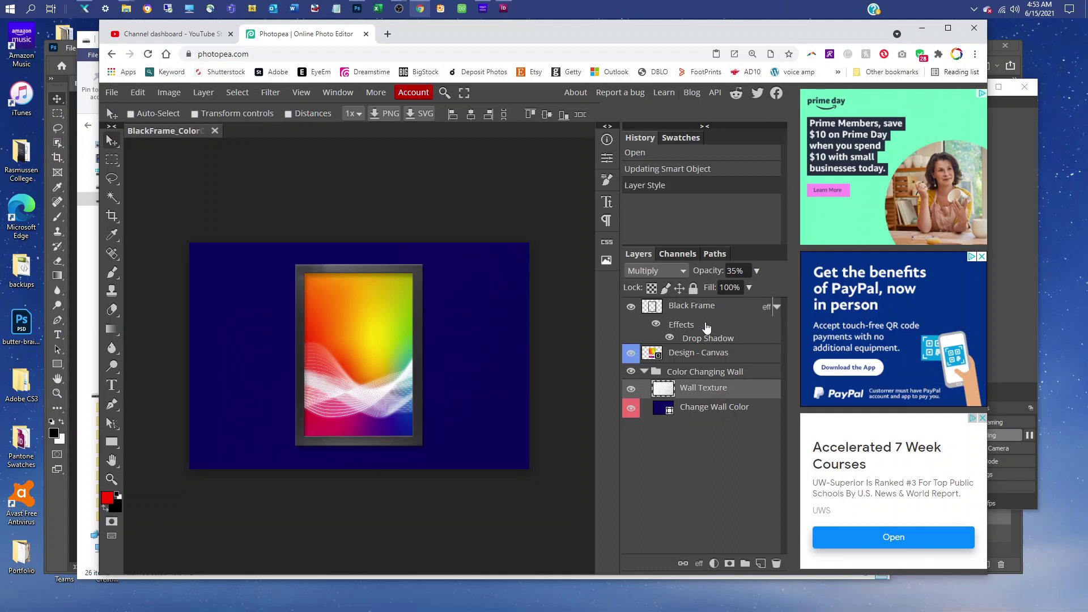
{"action": "left_click", "coordinate": [758, 271]}
{"action": "left_click_drag", "start_coordinate": [717, 287], "coordinate": [721, 288]}
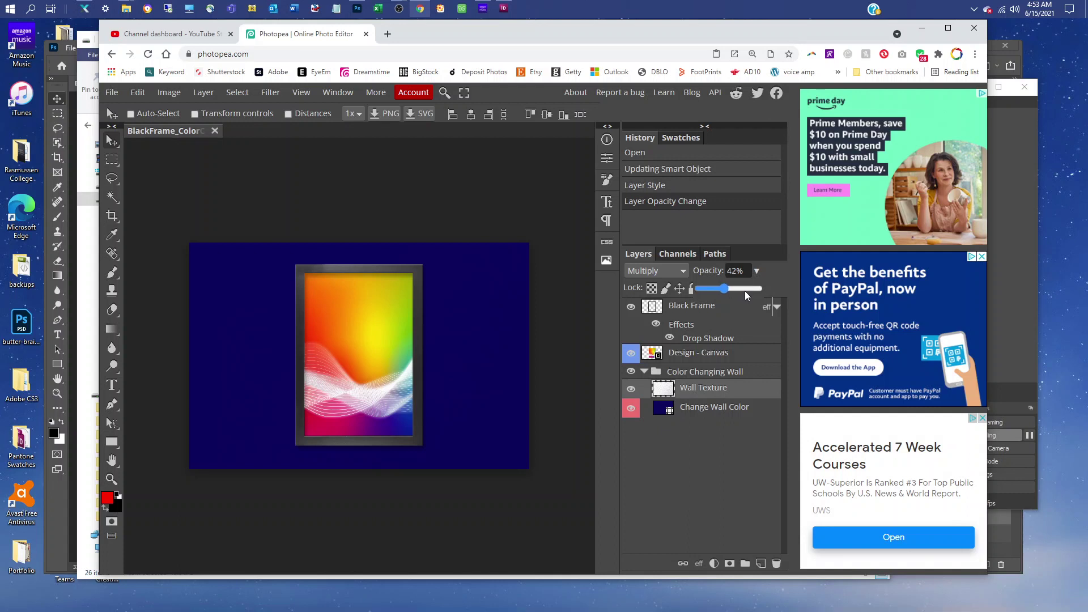
{"action": "left_click_drag", "start_coordinate": [744, 290], "coordinate": [705, 287]}
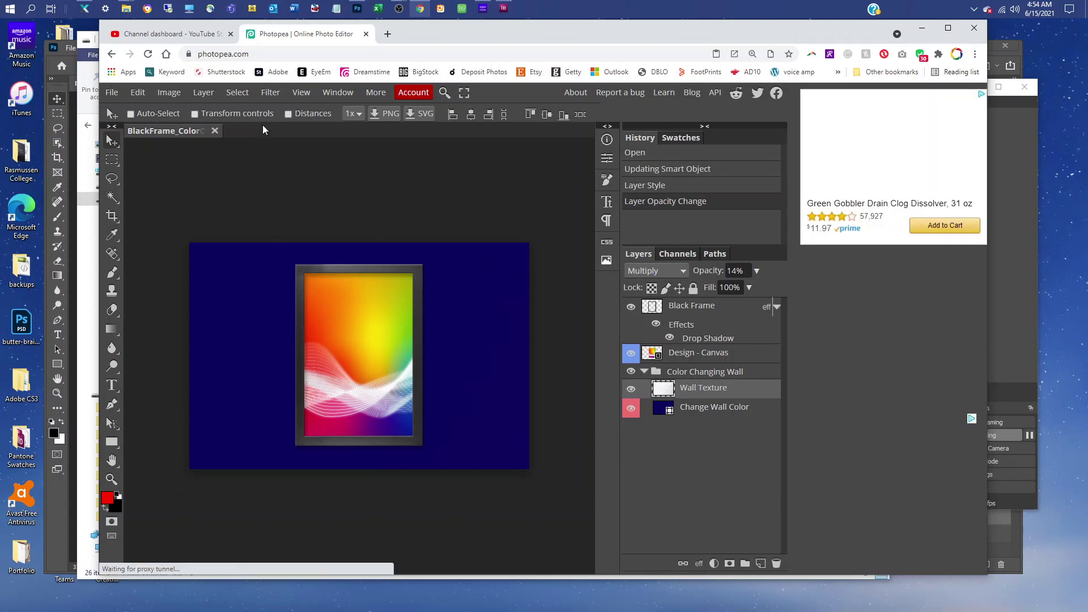
- Save the finished mockup as a PSD
{"action": "left_click", "coordinate": [111, 94]}
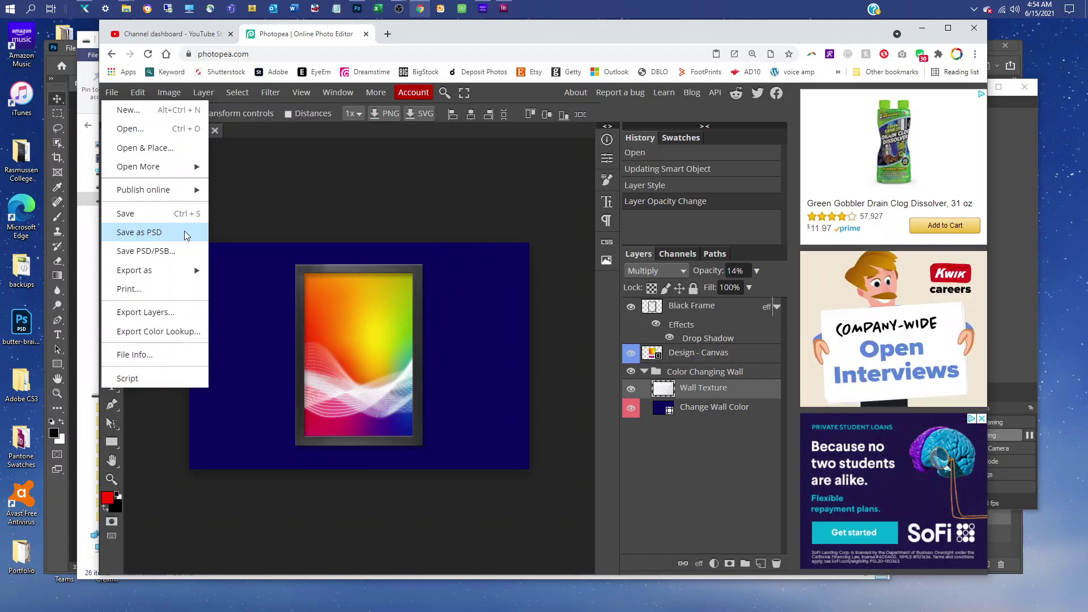
{"action": "left_click", "coordinate": [241, 233]}
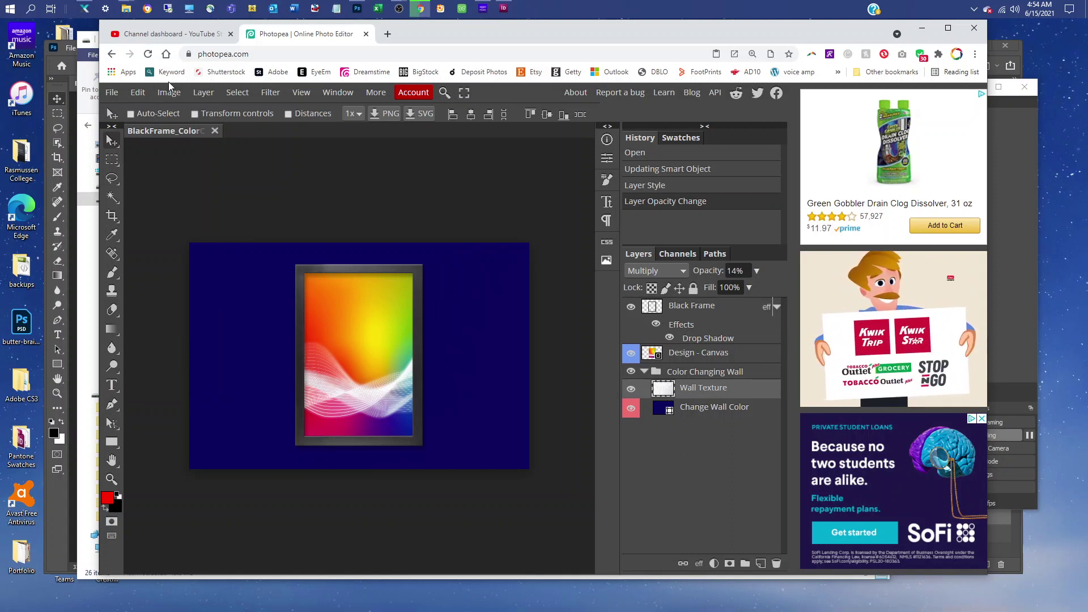
- Export the mockup as a 3600×2400 JPG at 98% quality
{"action": "left_click", "coordinate": [111, 93]}
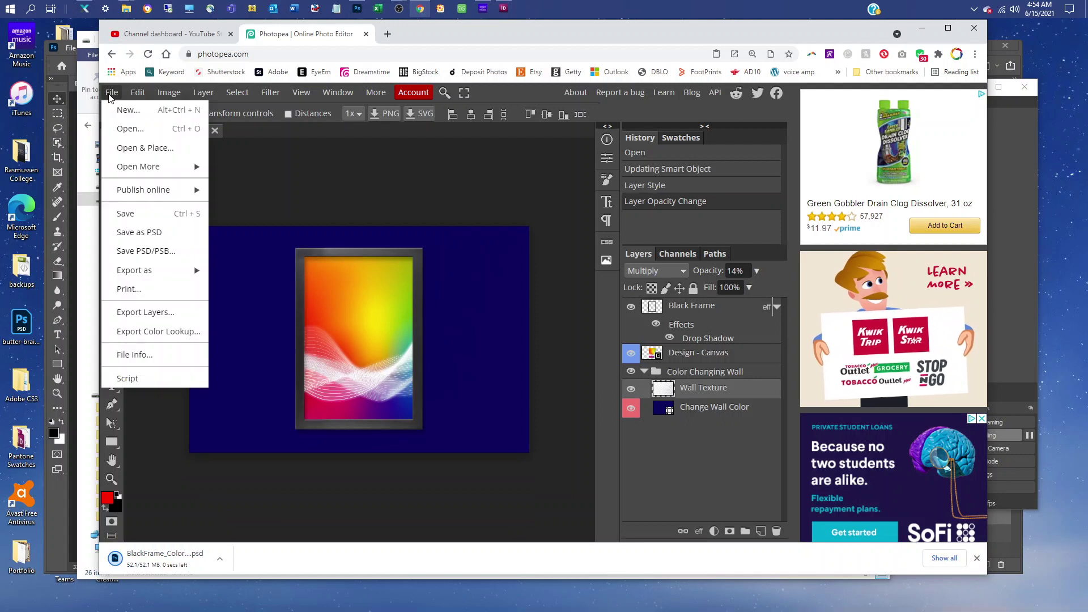
{"action": "mouse_move", "coordinate": [194, 272]}
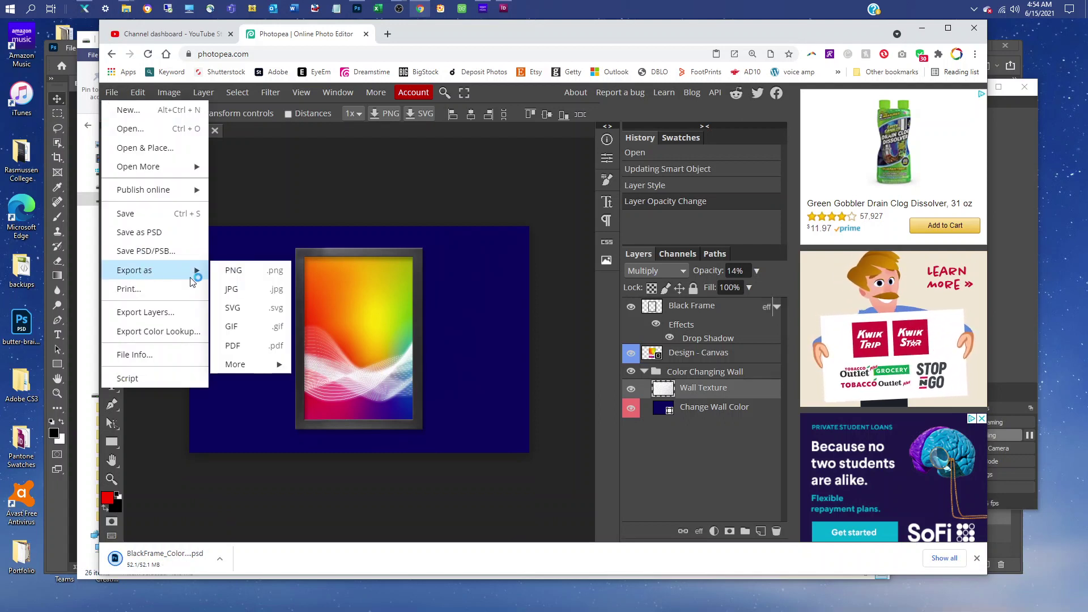
{"action": "left_click", "coordinate": [222, 292]}
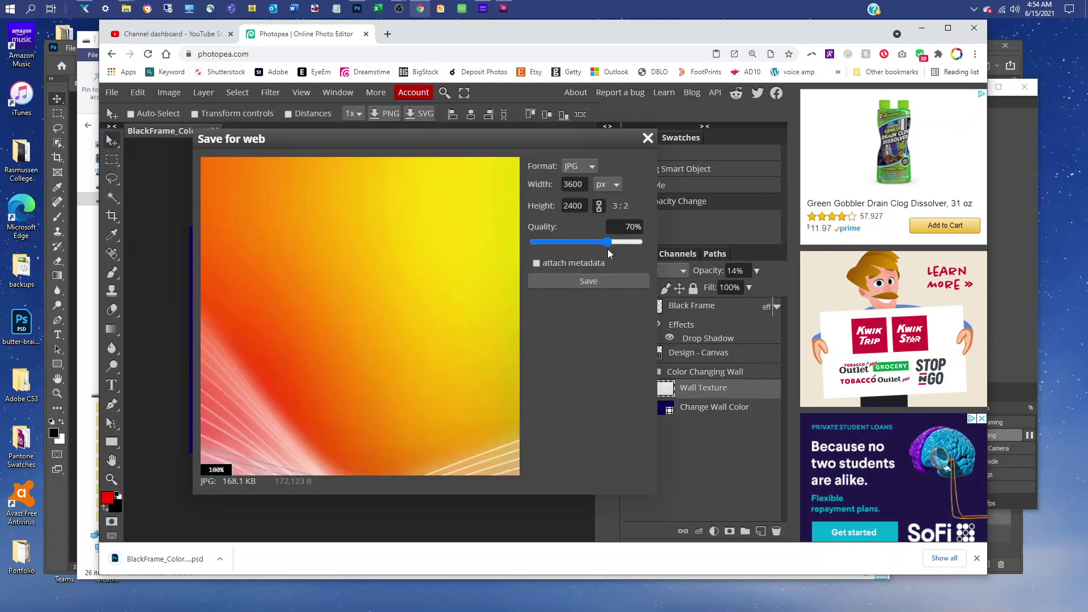
{"action": "left_click_drag", "start_coordinate": [607, 242], "coordinate": [639, 242]}
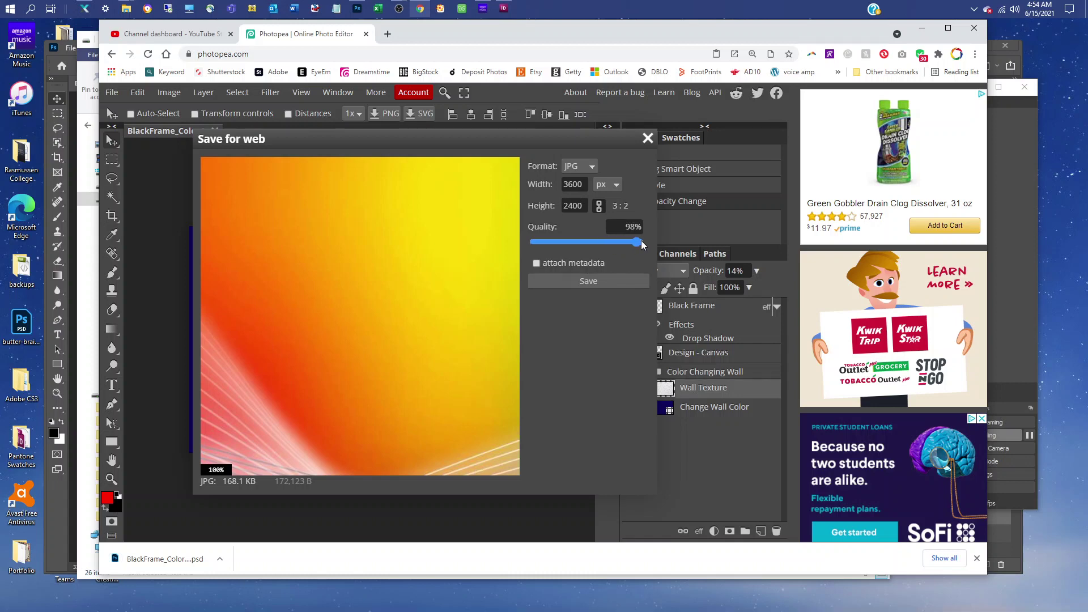
{"action": "left_click", "coordinate": [590, 281]}
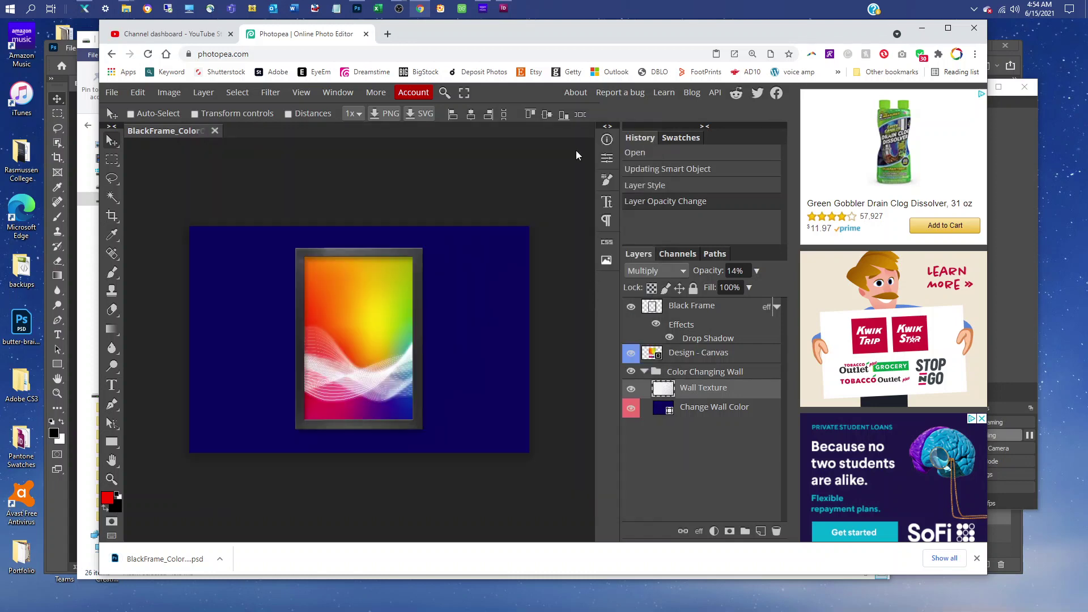